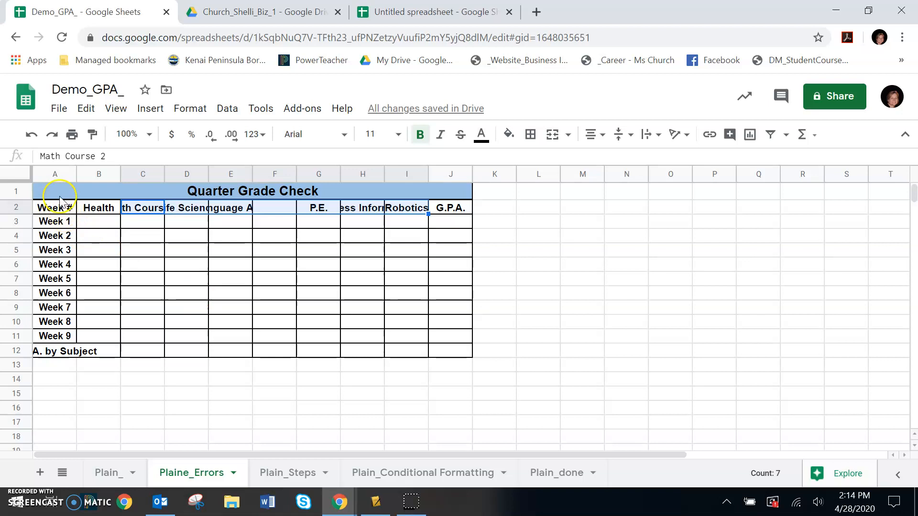
Align all cells of the Plaine_Errors sheet to the center horizontally and the middle vertically.
drag(57, 193, 207, 356)
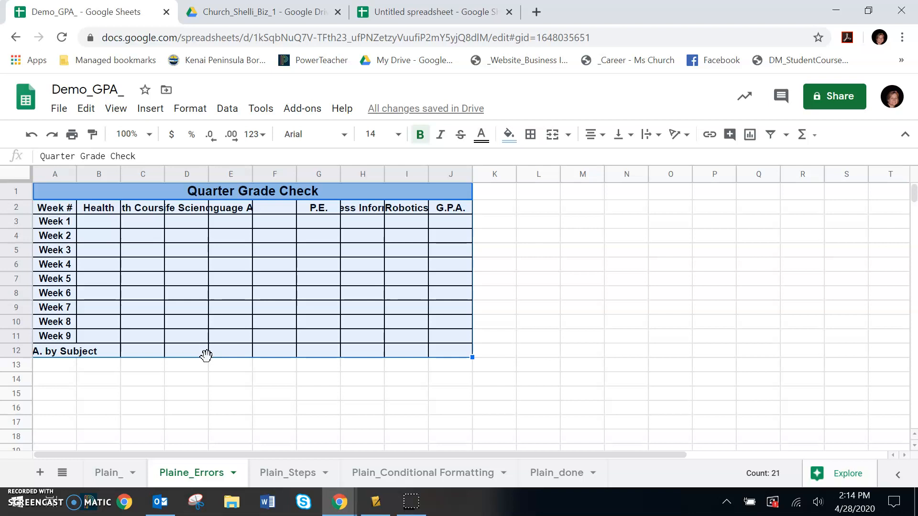
click(17, 177)
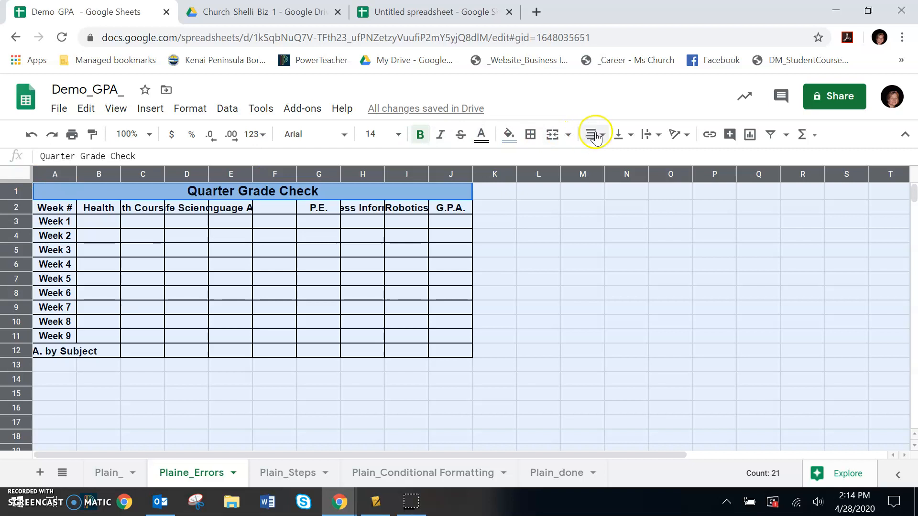
click(603, 137)
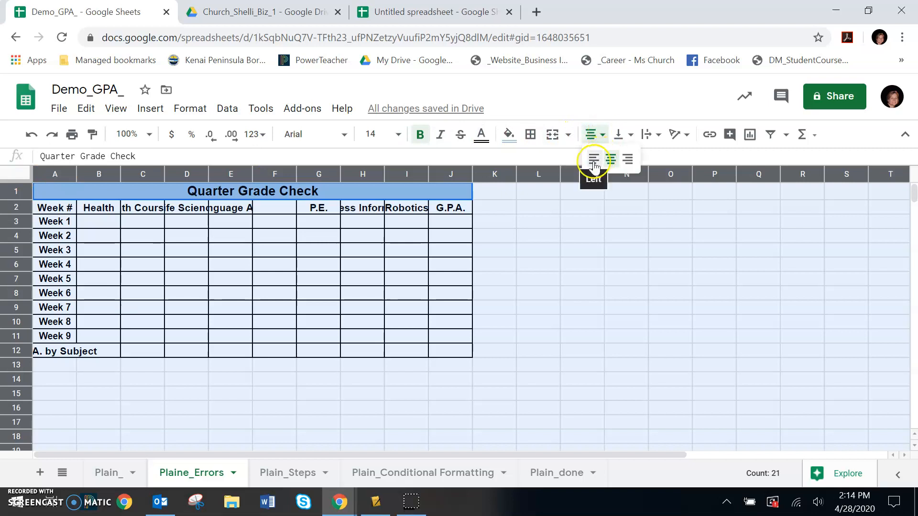
click(611, 159)
click(631, 136)
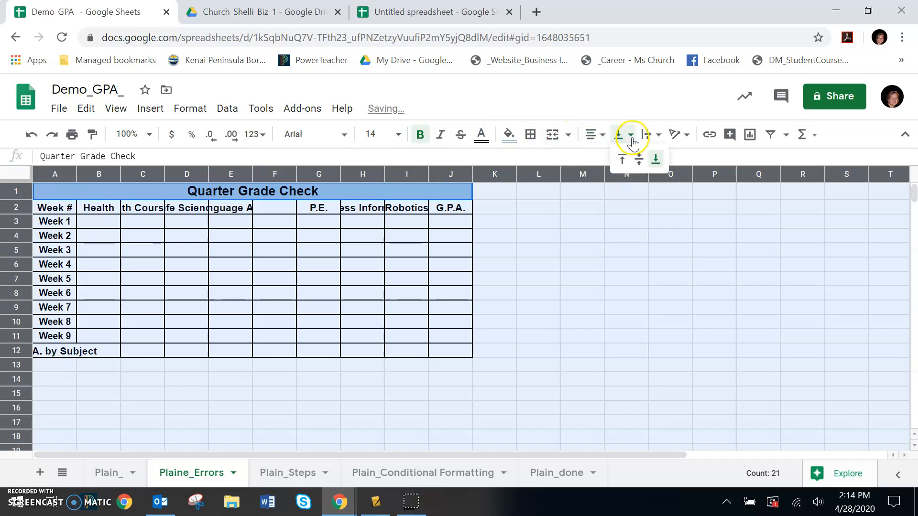
click(639, 161)
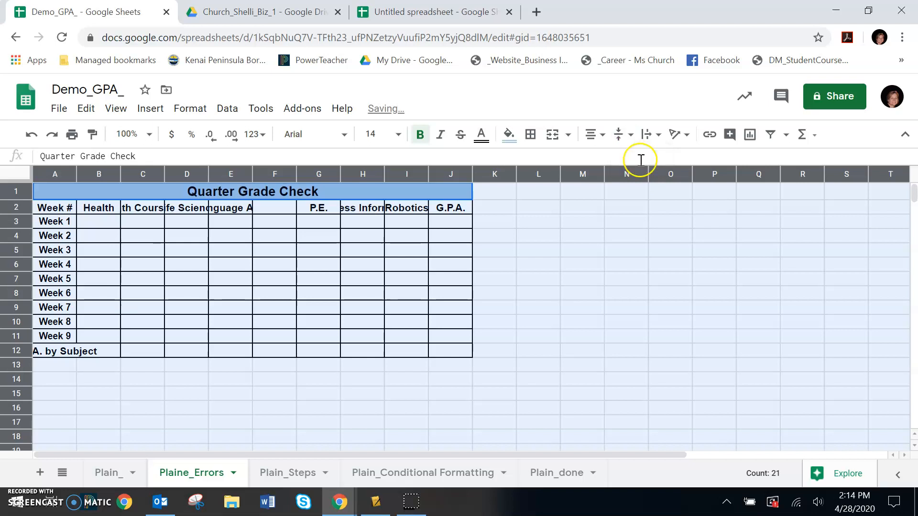
Turn on text wrapping for all cells of the sheet.
click(653, 136)
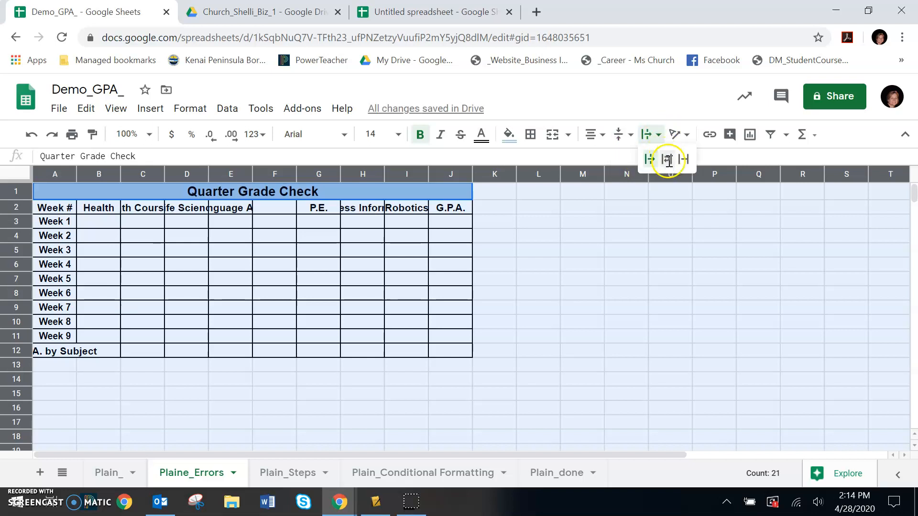
click(667, 160)
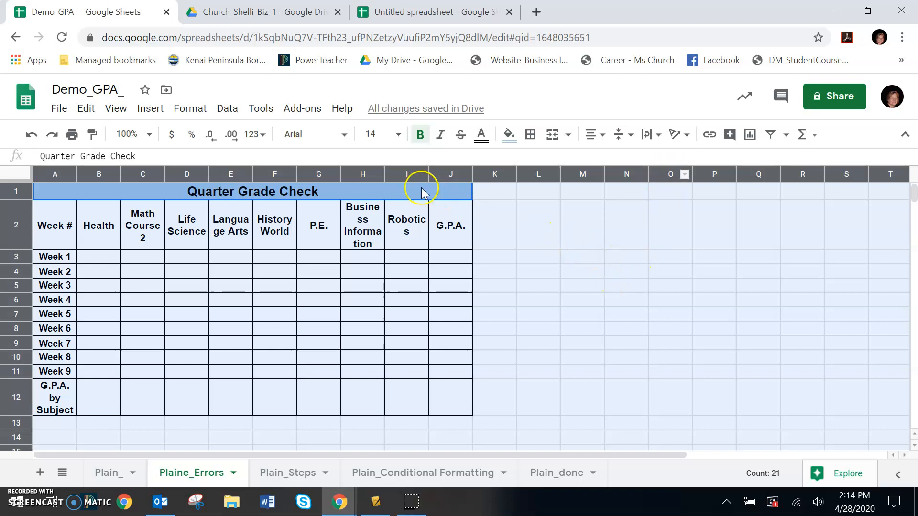
Resize all columns to one equal width that fits "Business Information" on two lines, and make the title row slightly taller.
double_click(383, 172)
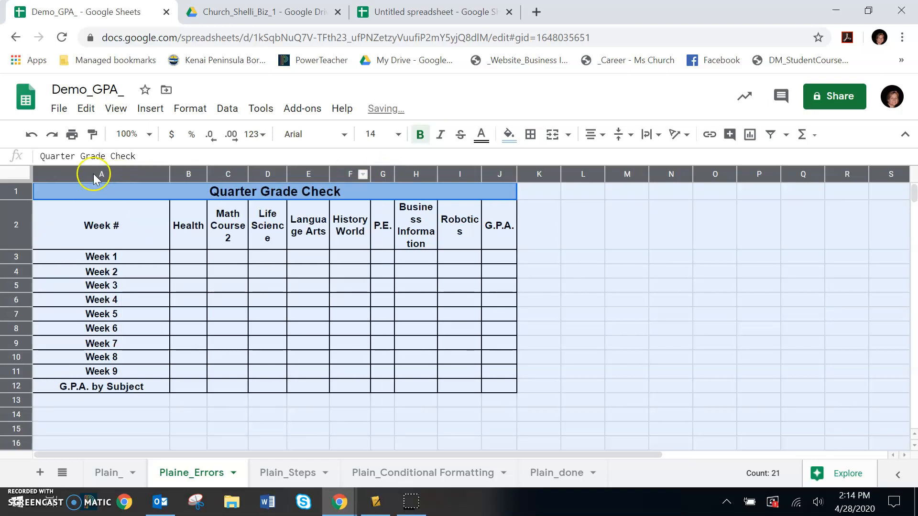
drag(168, 170, 109, 172)
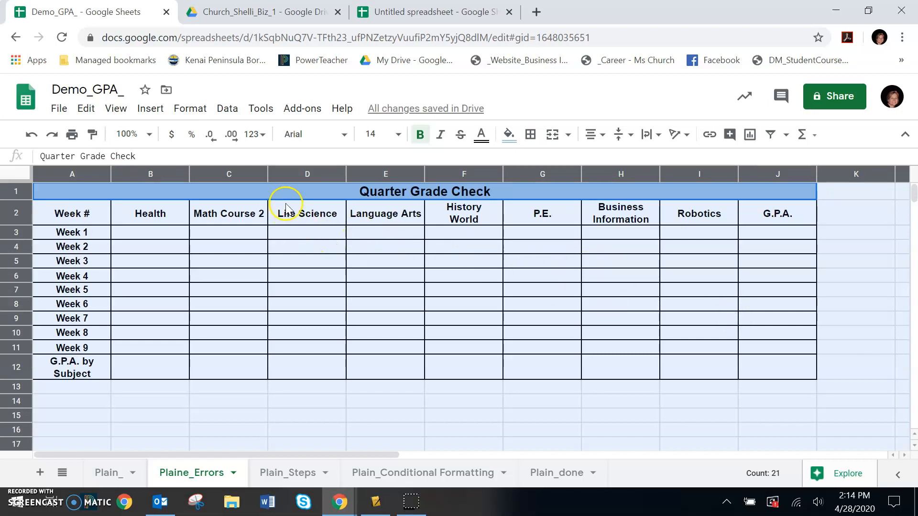
drag(263, 173, 282, 173)
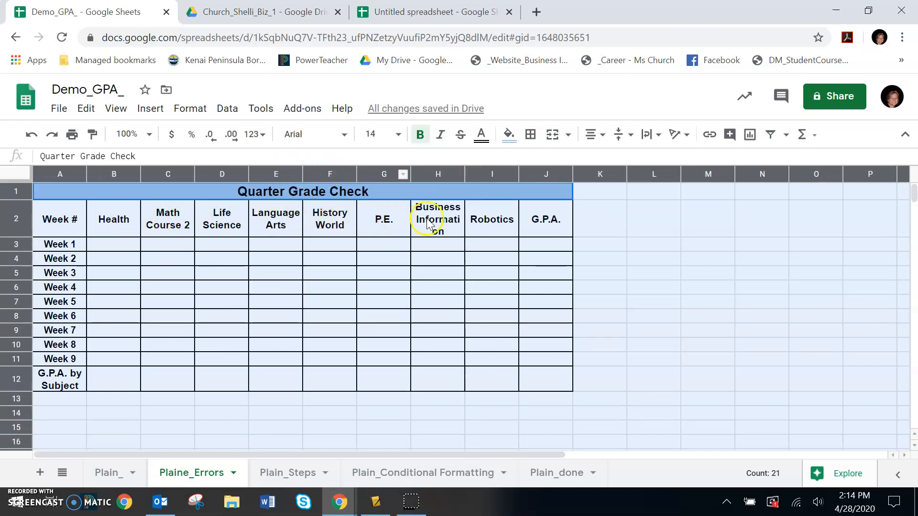
drag(465, 174, 476, 174)
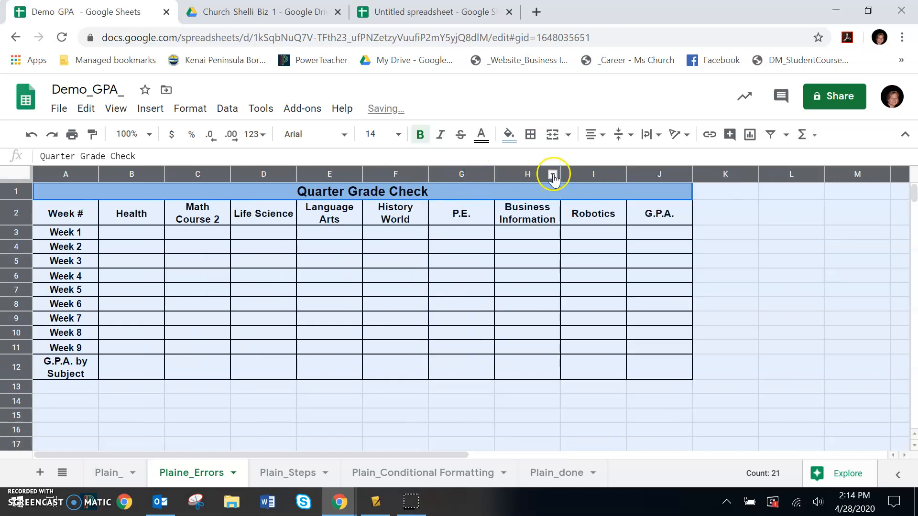
drag(558, 173, 553, 173)
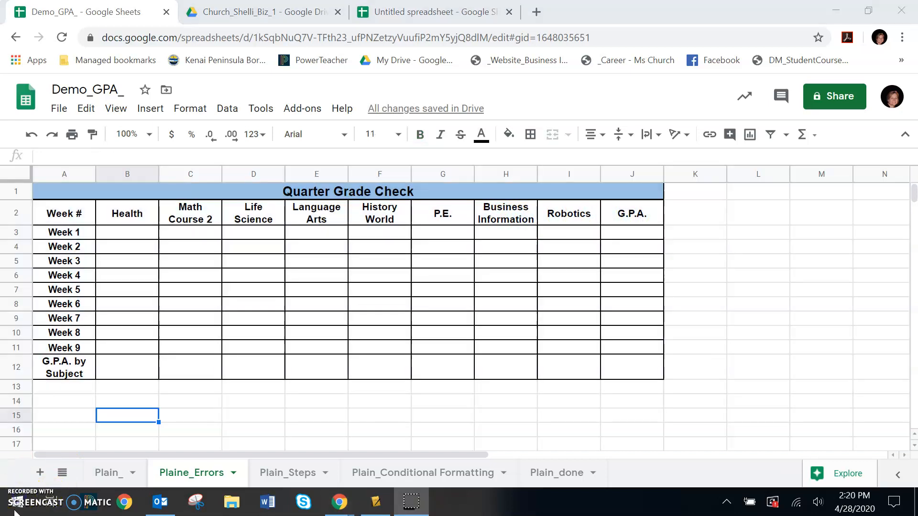
drag(17, 197, 18, 206)
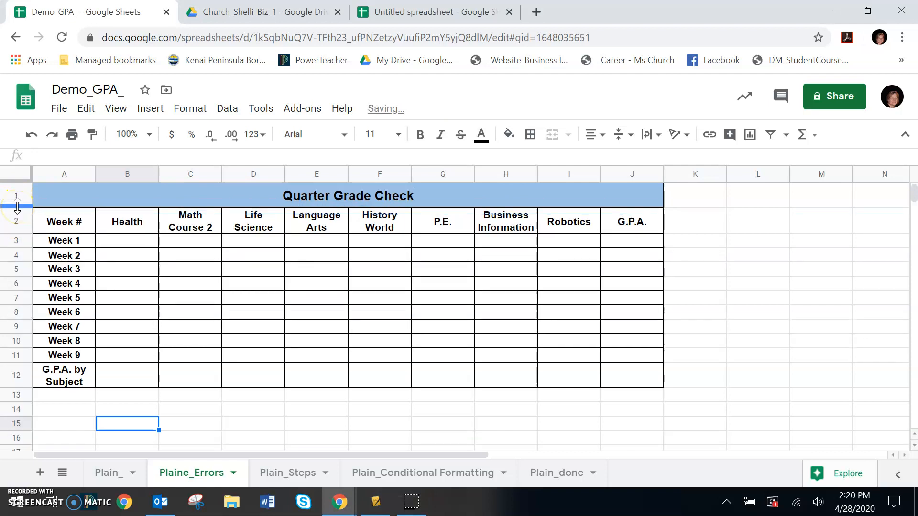
On the Plain_Steps sheet, widen all columns to one equal width slightly larger than column B.
click(303, 473)
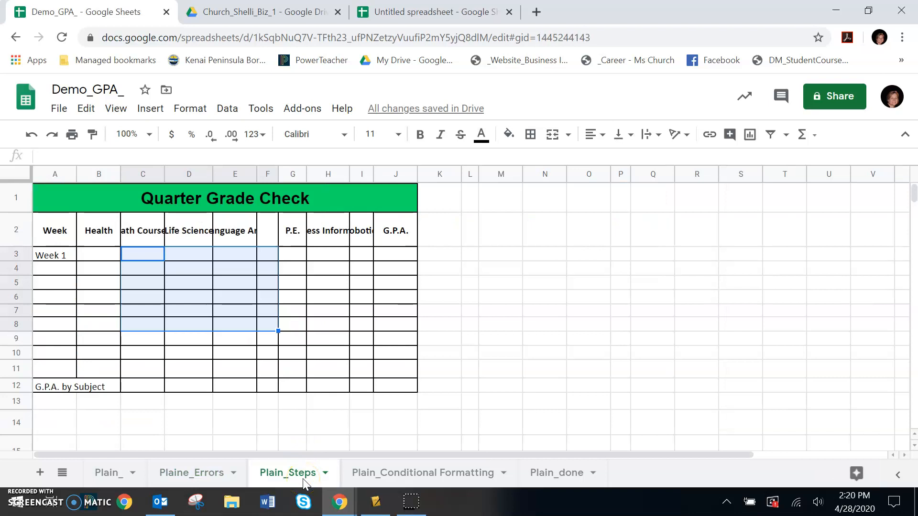
click(16, 173)
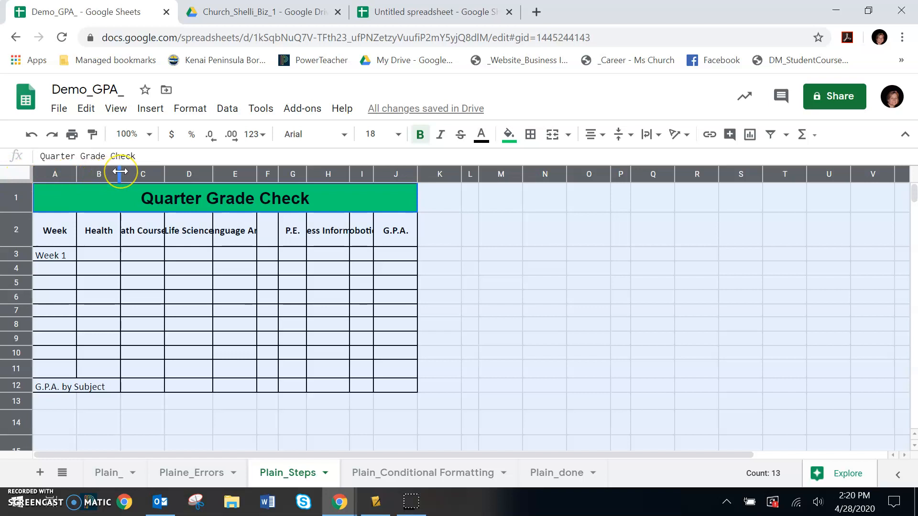
drag(120, 171, 133, 171)
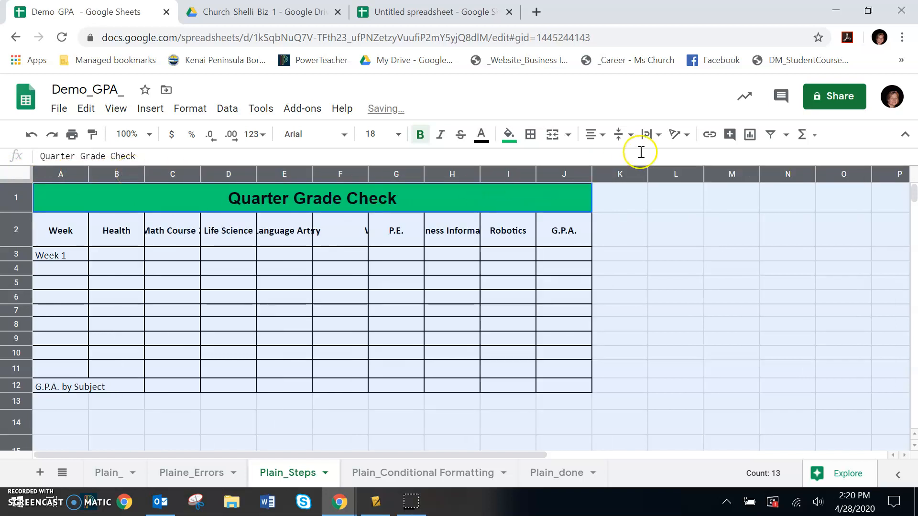
Align all cells of the Plain_Steps sheet to the center horizontally and the middle vertically.
click(595, 134)
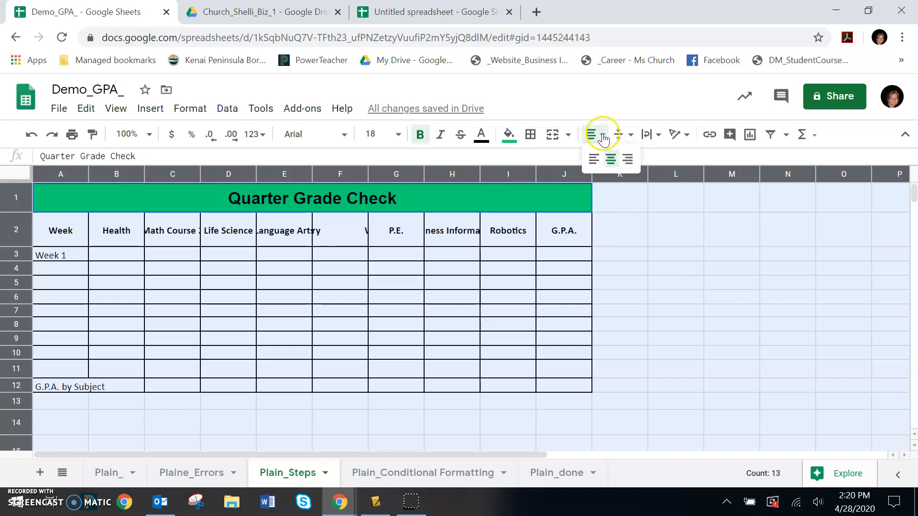
click(612, 161)
click(620, 135)
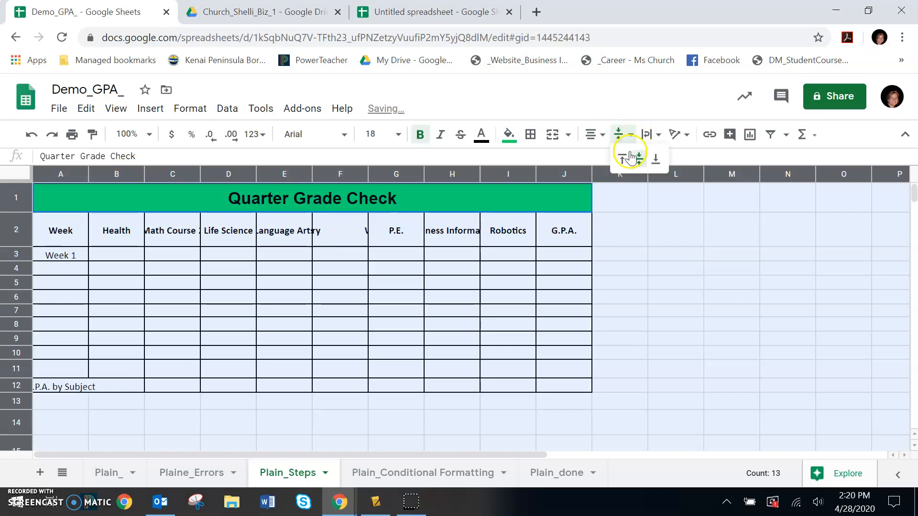
click(655, 159)
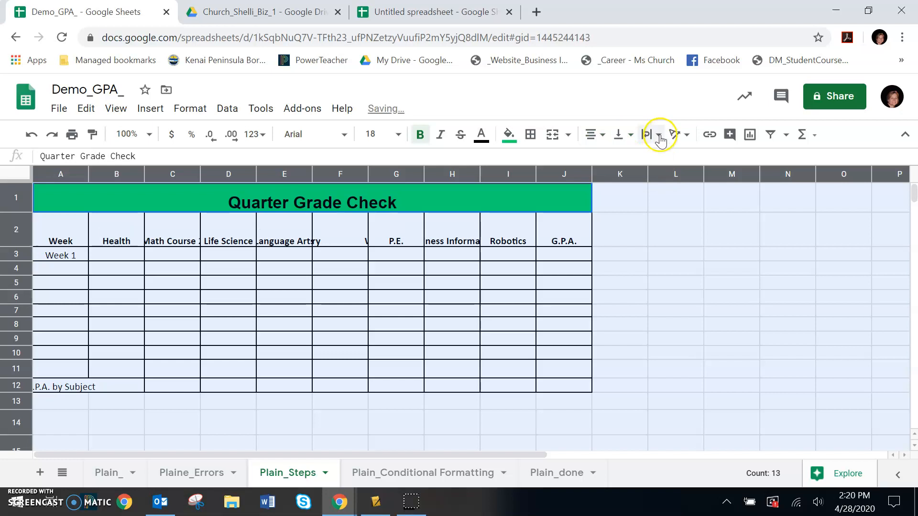
click(623, 134)
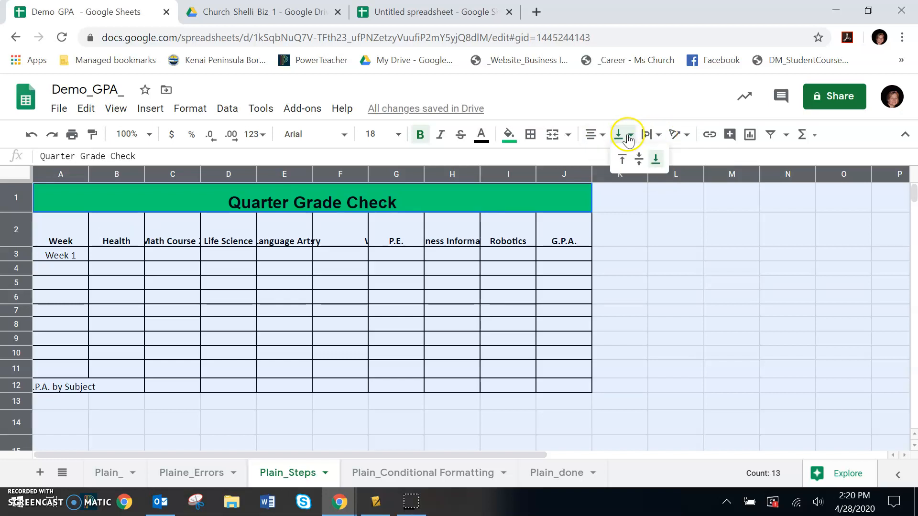
click(638, 158)
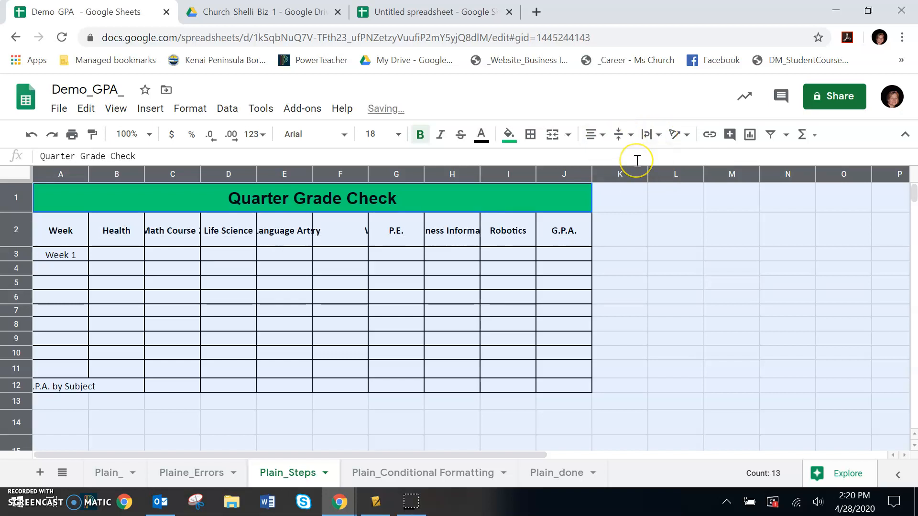
Wrap the text in all cells and set every row to one equal height, slightly taller than row 3.
click(659, 136)
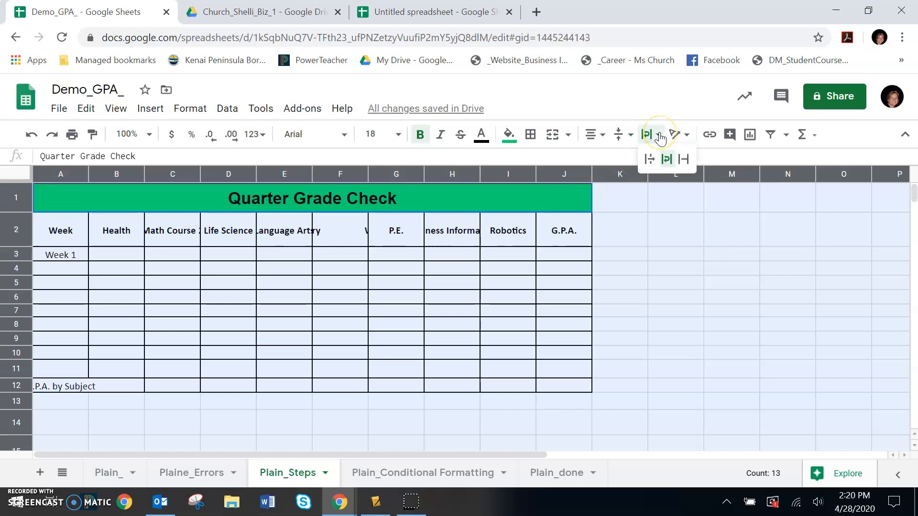
click(668, 163)
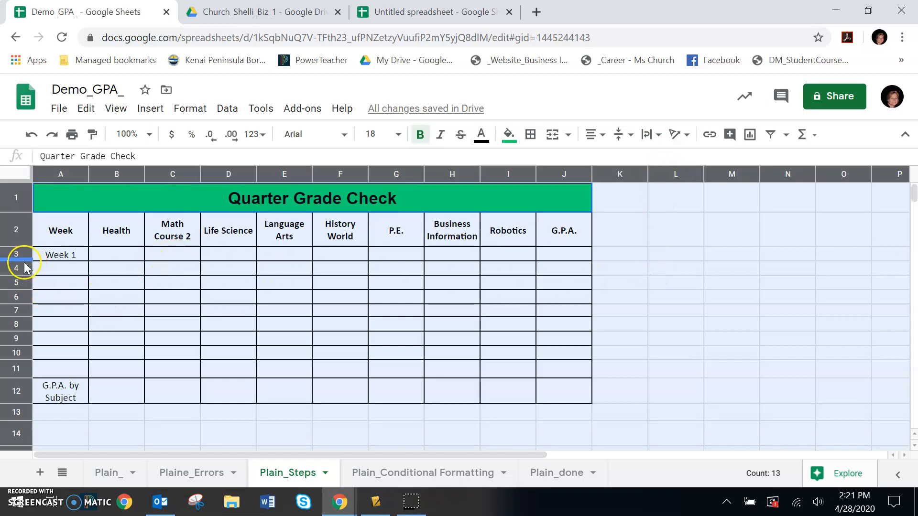
drag(24, 259, 24, 264)
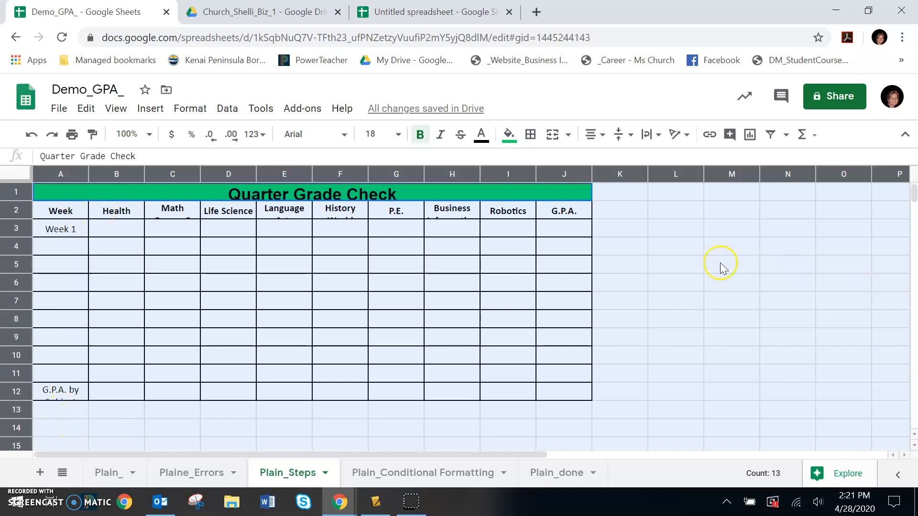
click(670, 249)
click(741, 306)
click(685, 389)
click(669, 267)
click(736, 282)
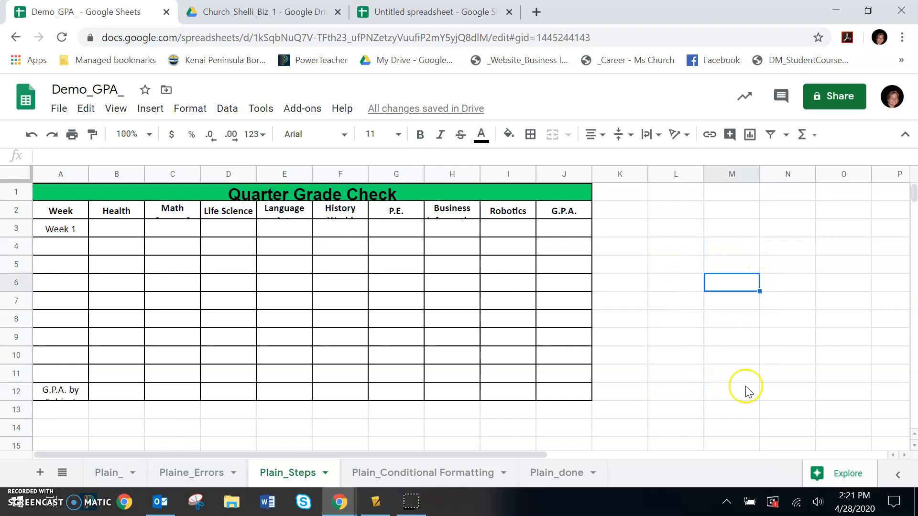
click(359, 427)
click(738, 289)
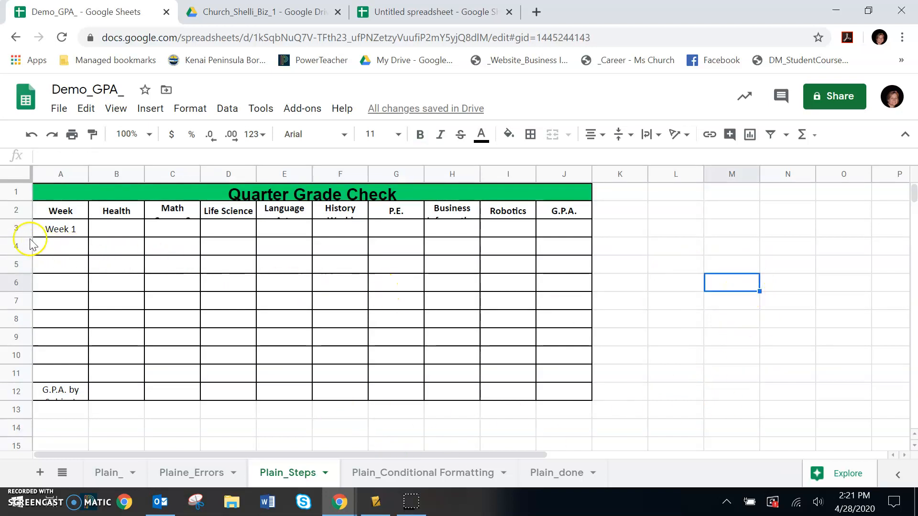
Select rows 2 and 12 together and set both to the same height, tall enough for two lines of text.
click(17, 210)
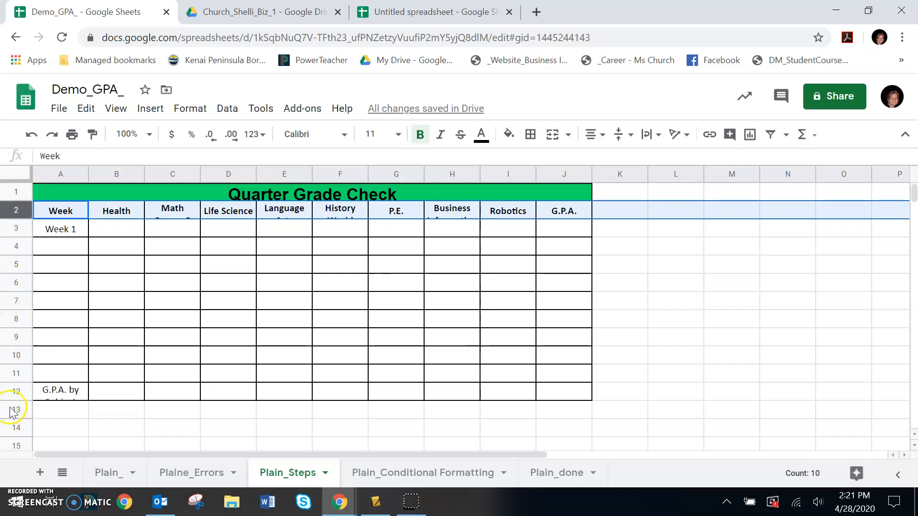
drag(26, 399, 26, 407)
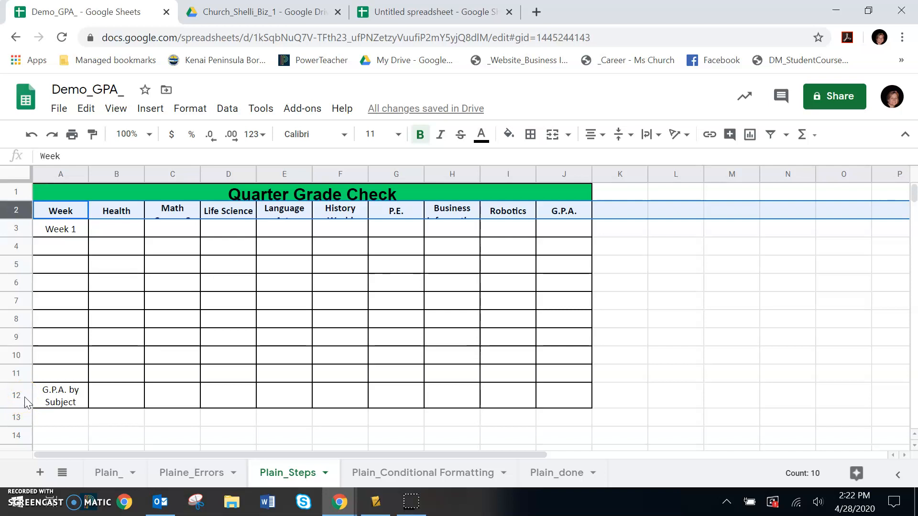
click(17, 395)
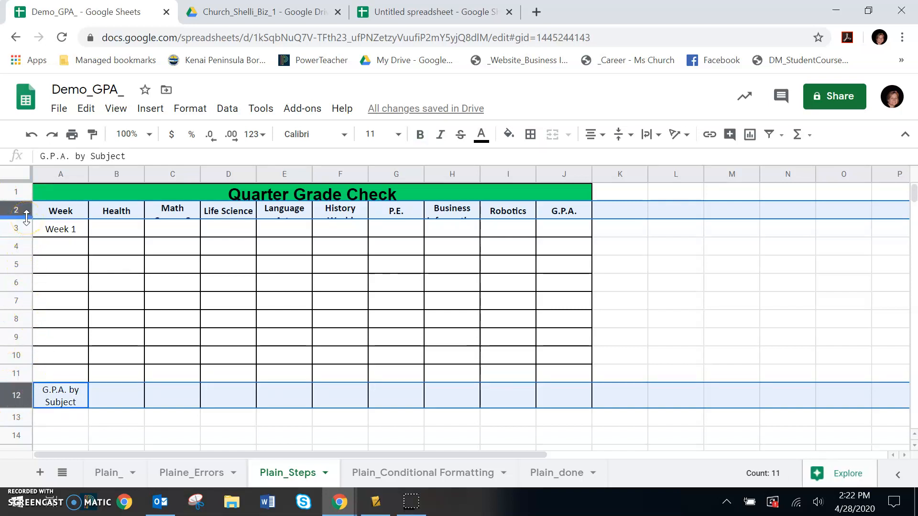
drag(26, 218, 26, 218)
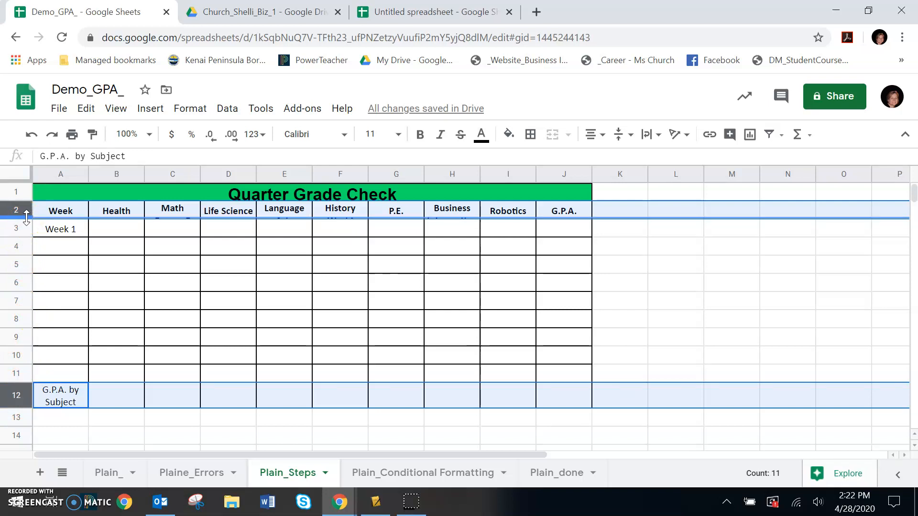
drag(27, 217, 25, 229)
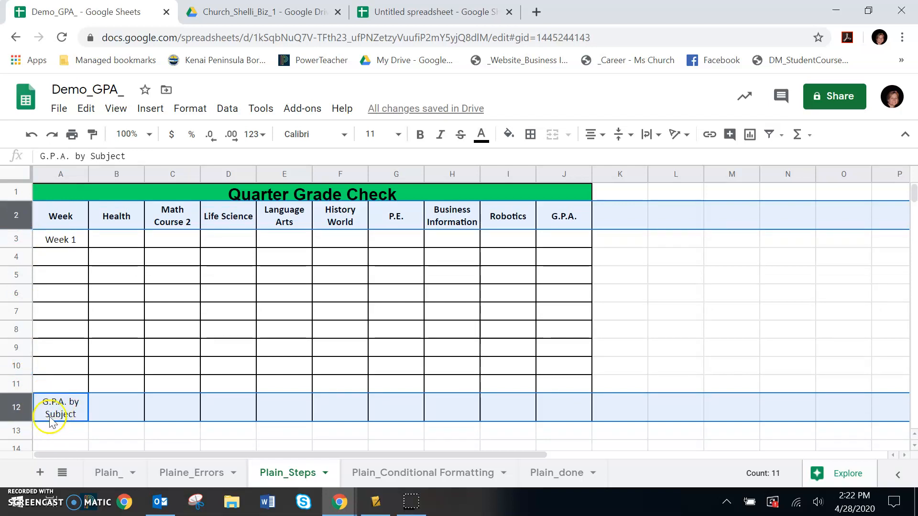
drag(24, 420, 23, 409)
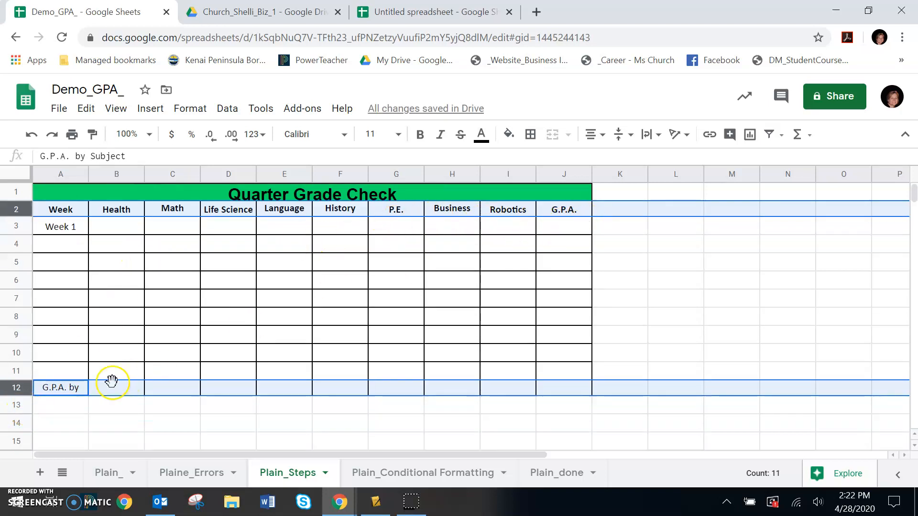
drag(26, 396, 24, 423)
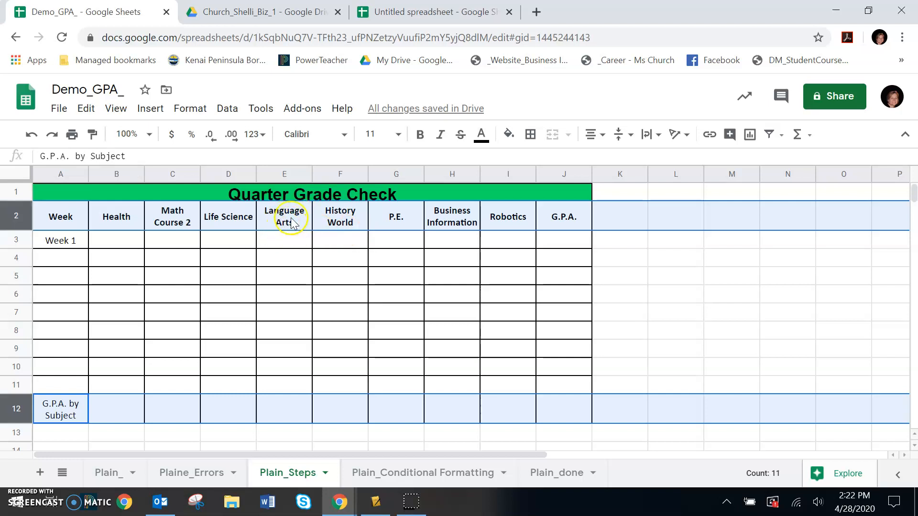
Add extra spaces between "Life" and "Science" in the Life Science header so it breaks onto two lines.
click(229, 221)
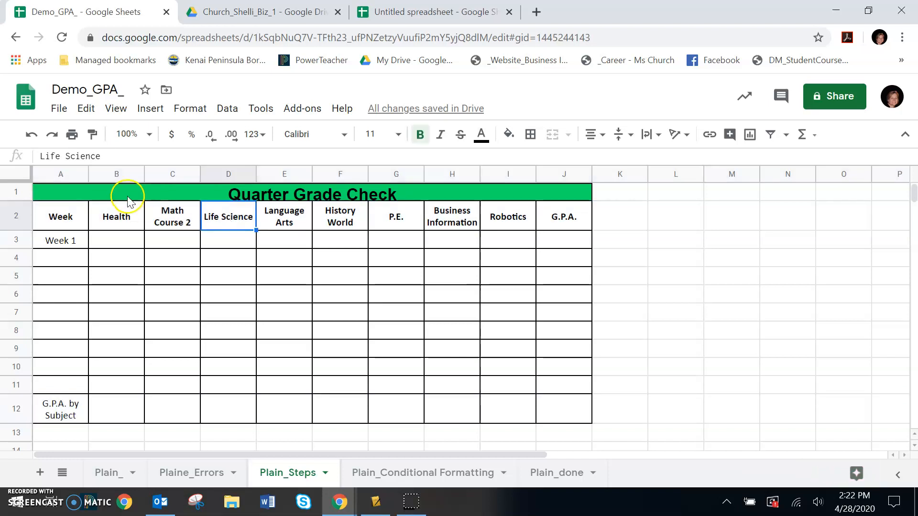
click(69, 158)
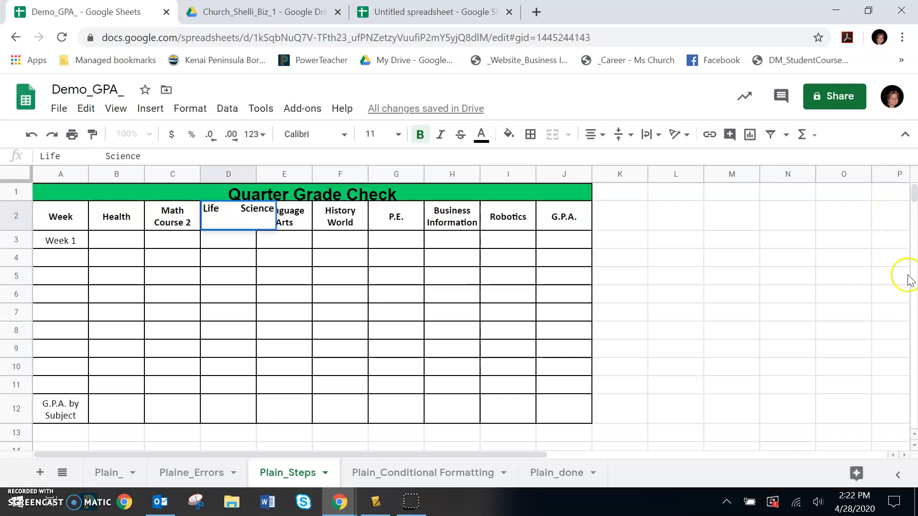
click(708, 262)
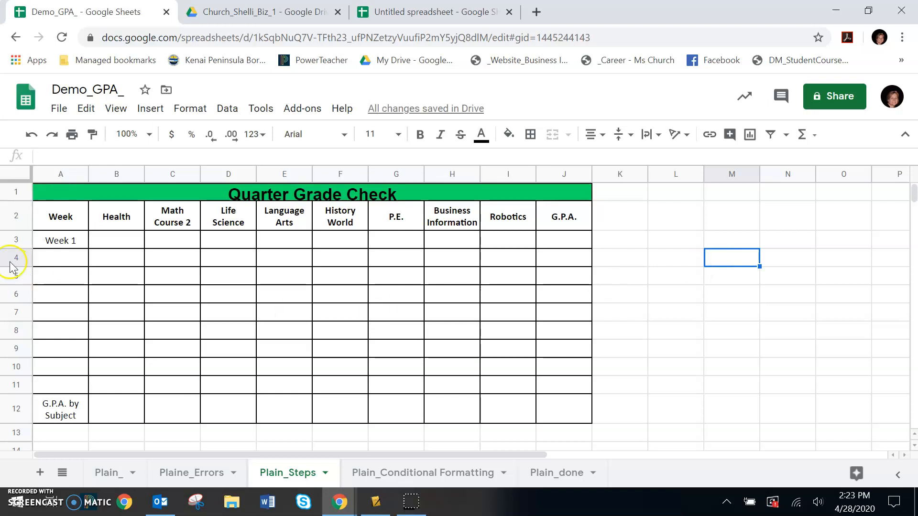
Increase the height of row 1 slightly so the Quarter Grade Check title fits fully.
drag(19, 201, 21, 206)
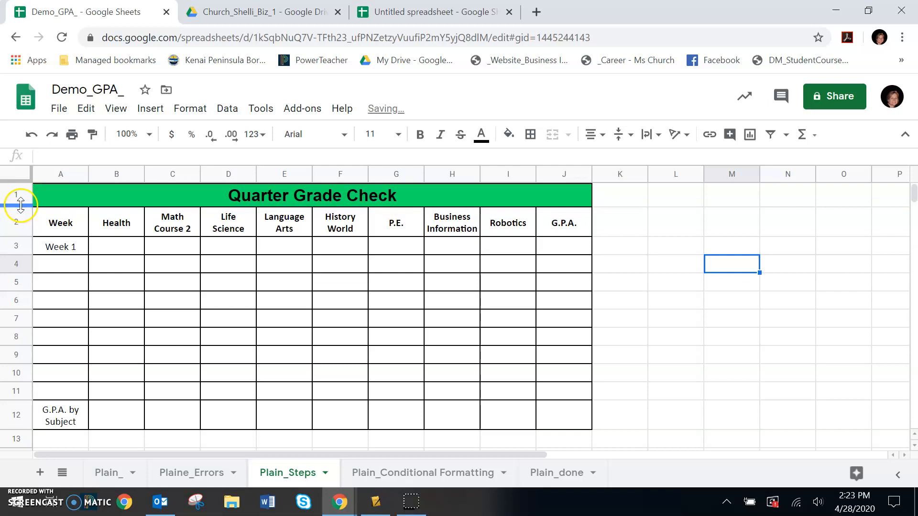
click(736, 378)
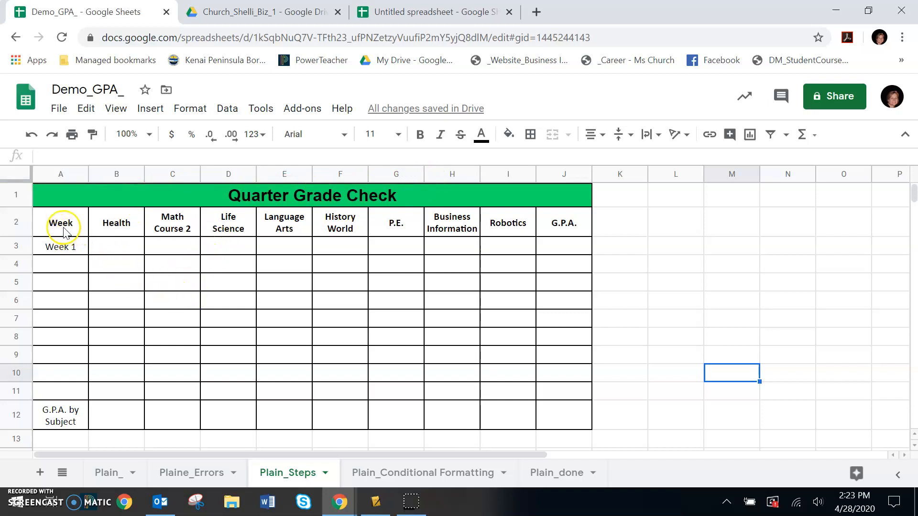
Select A2:J2, J3:J11, B12:I12 and A3:A11 together and fill them with a light gray.
drag(57, 230, 556, 234)
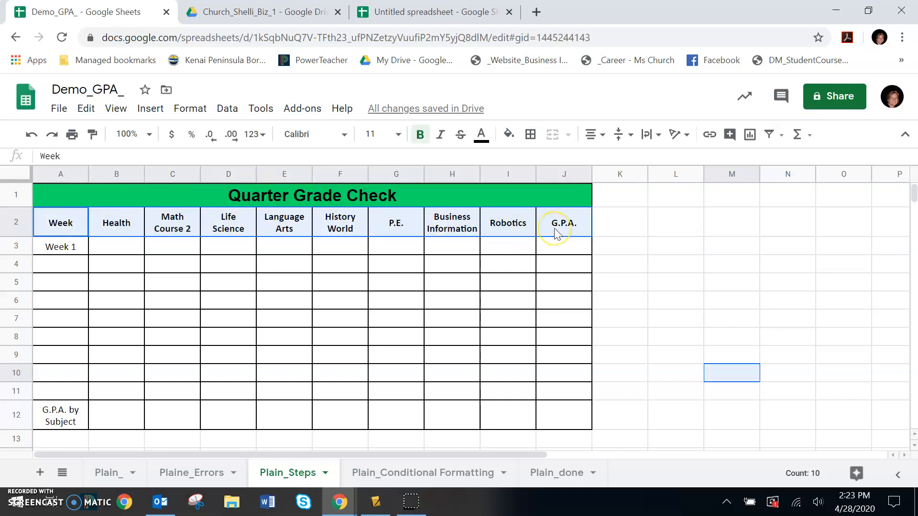
drag(562, 252, 567, 391)
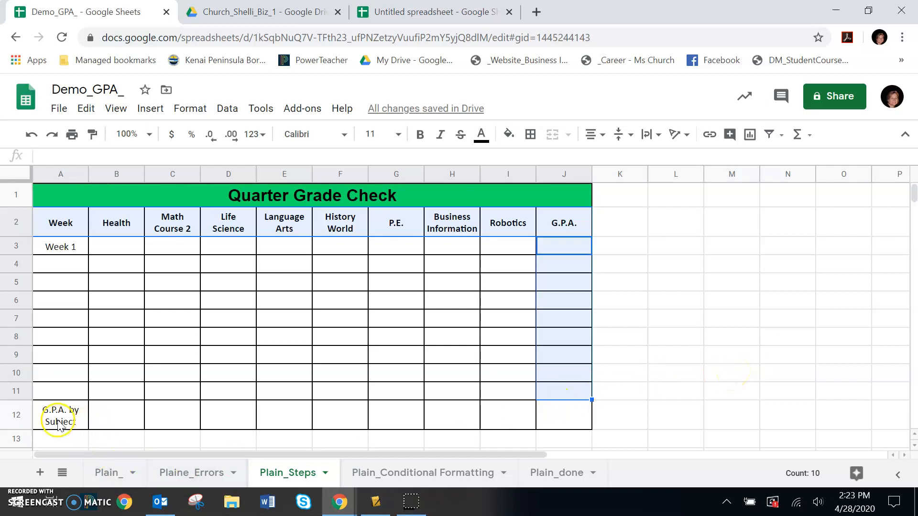
drag(101, 417, 497, 418)
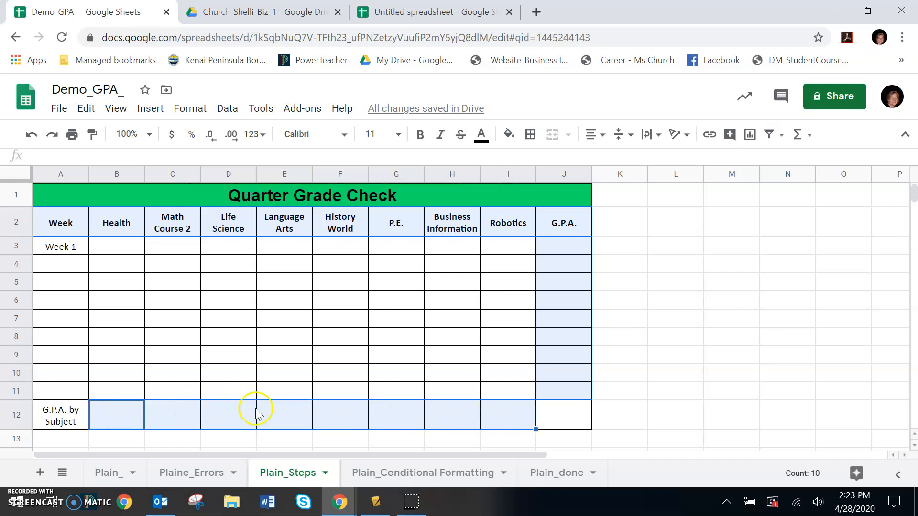
drag(55, 250, 57, 396)
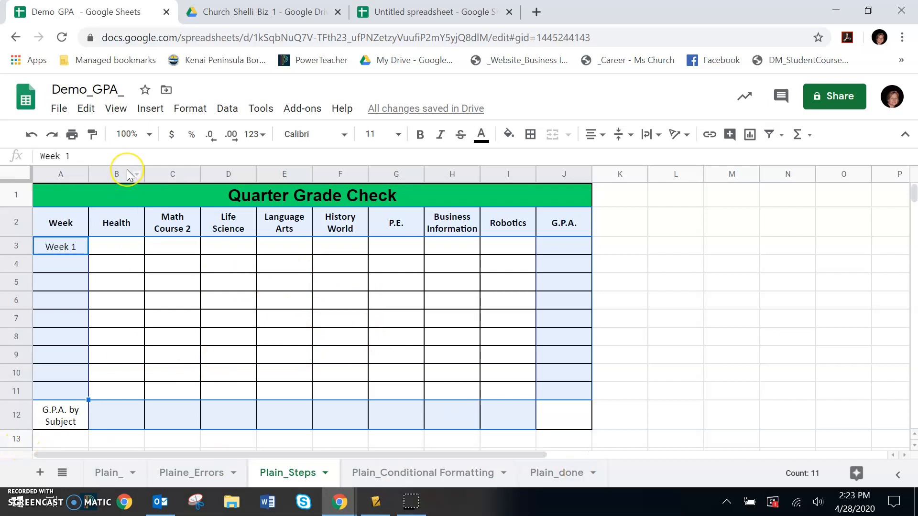
click(508, 134)
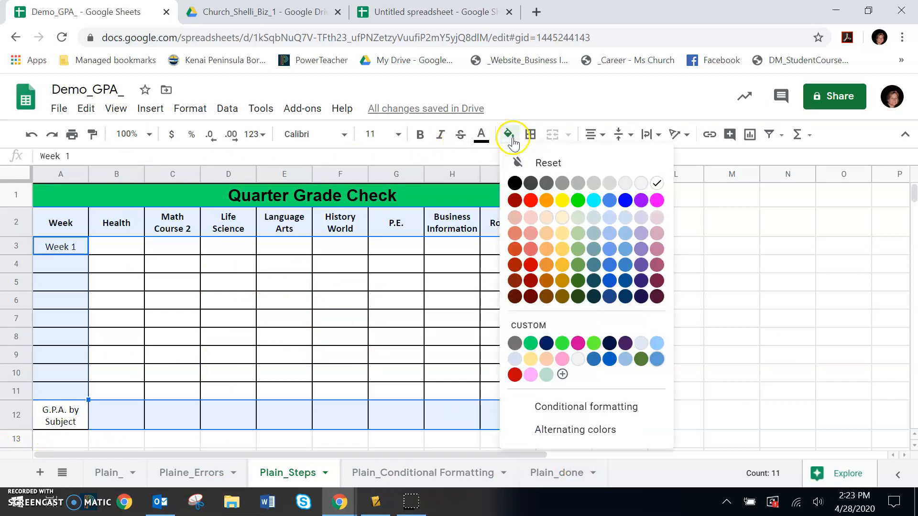
click(625, 183)
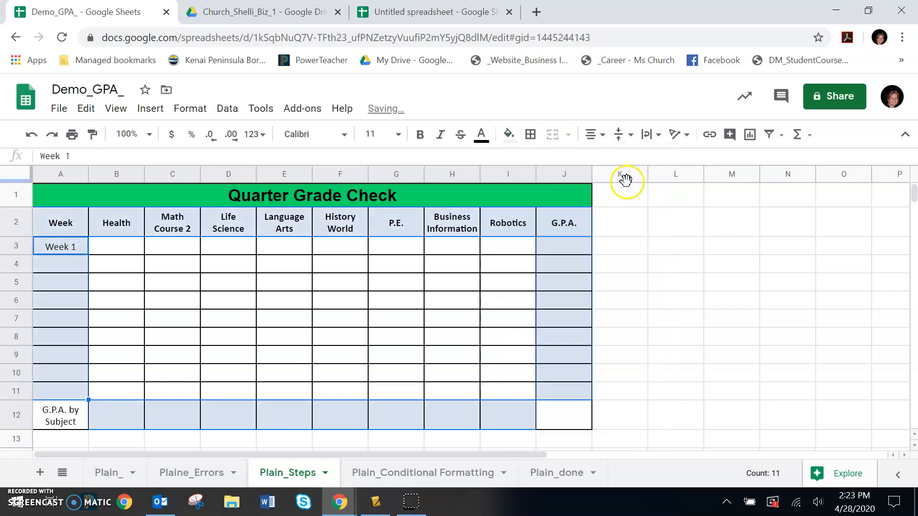
click(711, 285)
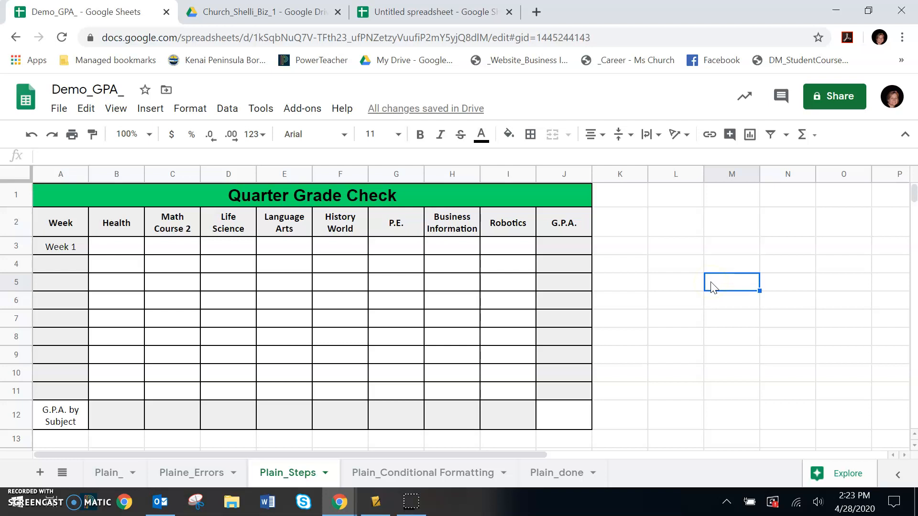
Undo the light gray fill and fill the same border cells of the table with a pale green.
key(ctrl+z)
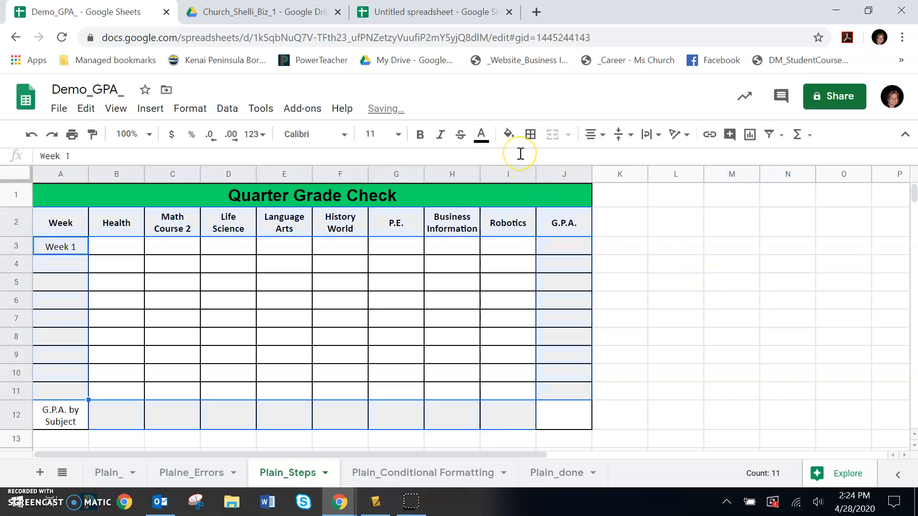
click(510, 136)
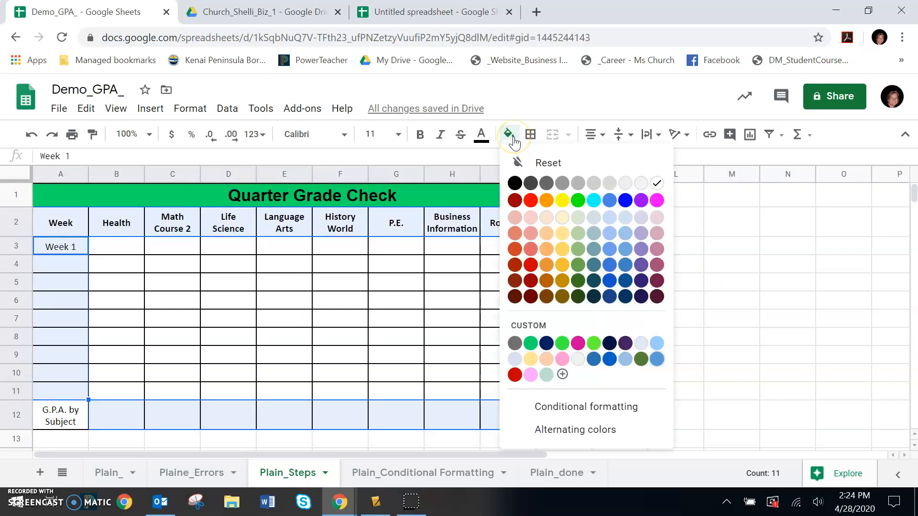
click(581, 218)
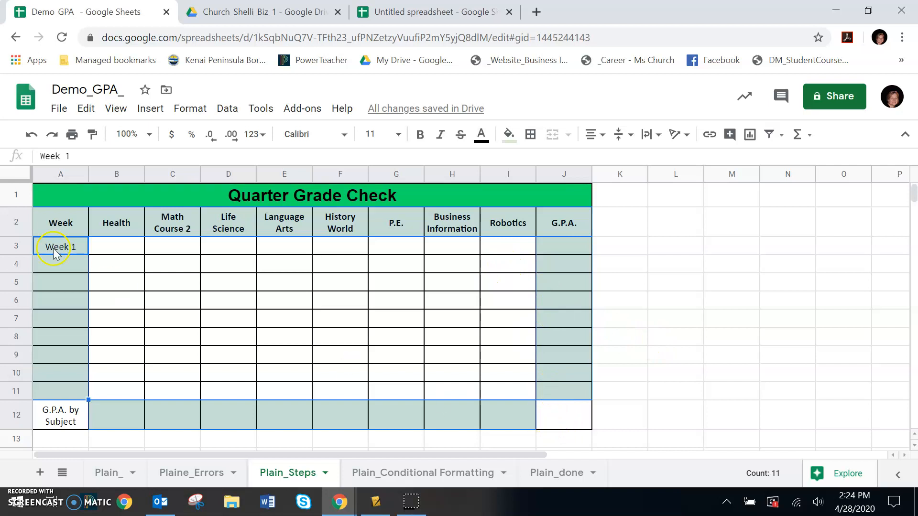
Fill cells A12 and J12 with the same custom green used in the Quarter Grade Check title row.
click(94, 200)
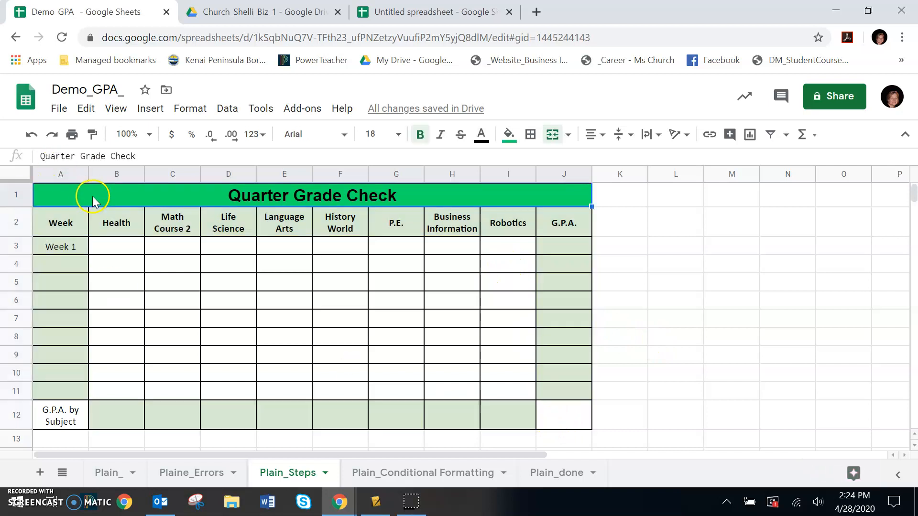
click(507, 136)
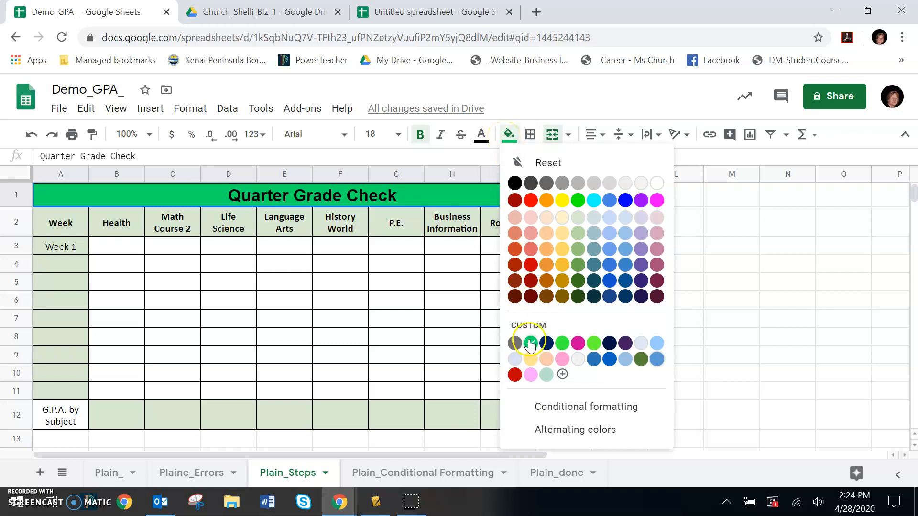
click(59, 422)
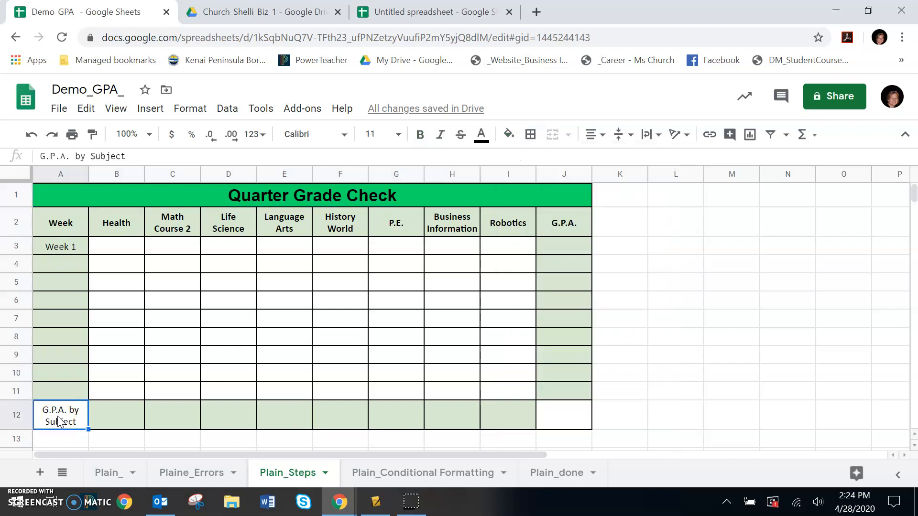
click(571, 418)
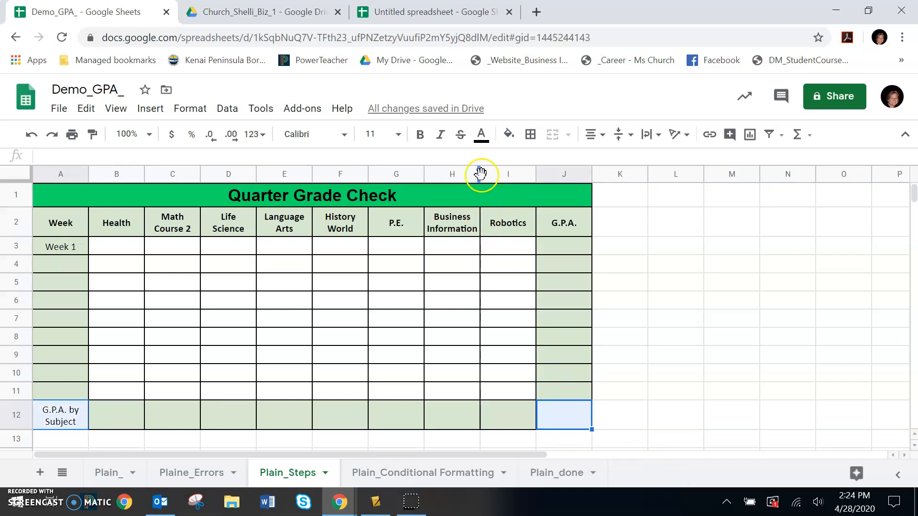
click(508, 135)
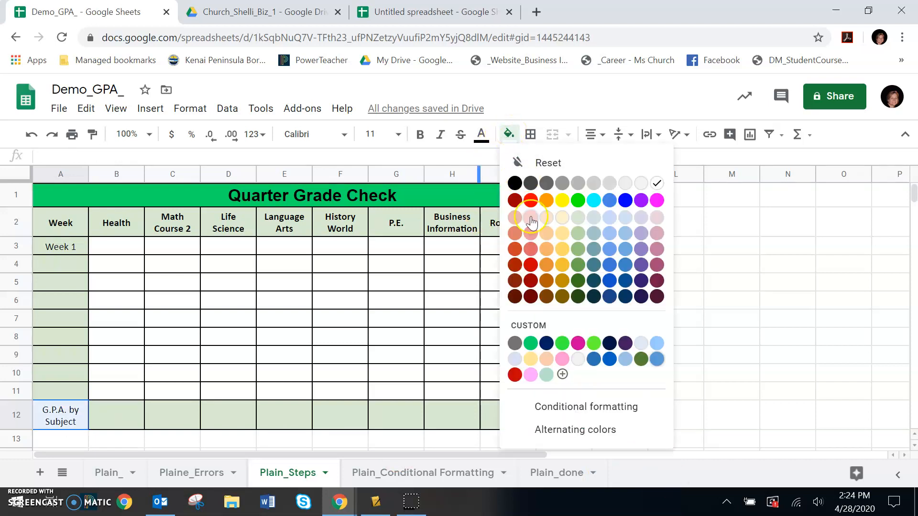
click(531, 343)
click(742, 353)
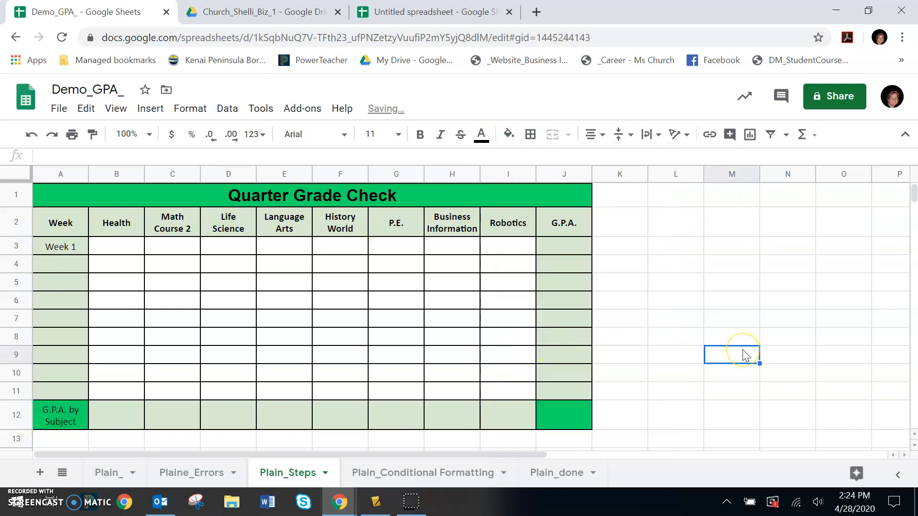
Fill A2:A11, B12:I12, J2:J11 and B2:I2 together with the custom pale teal green.
drag(54, 224, 60, 391)
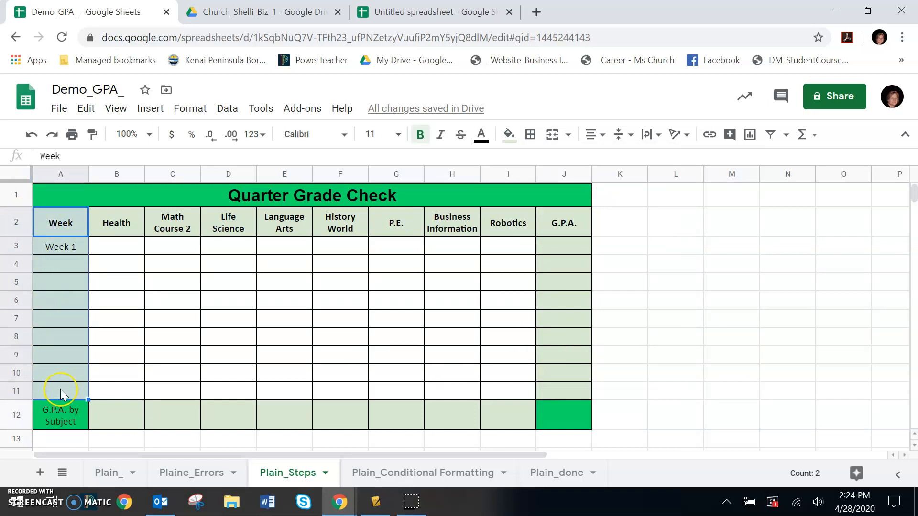
drag(116, 413, 508, 429)
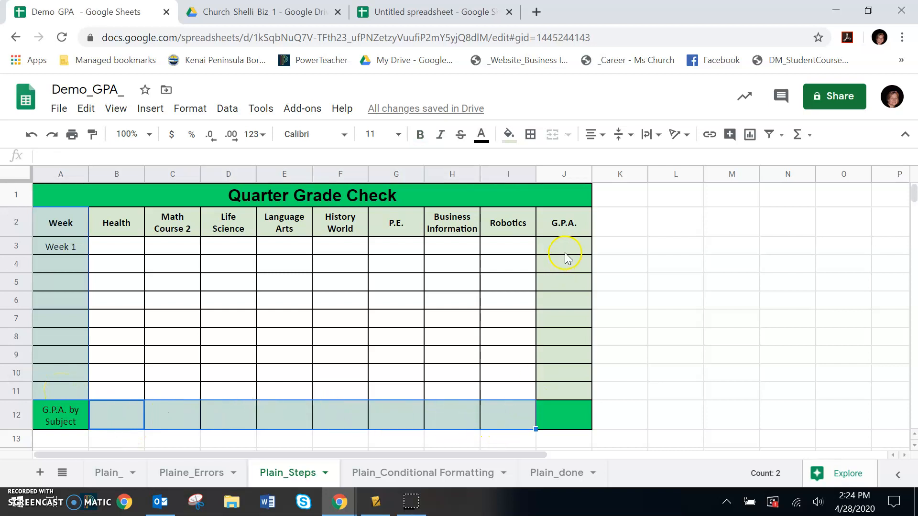
drag(570, 225, 582, 388)
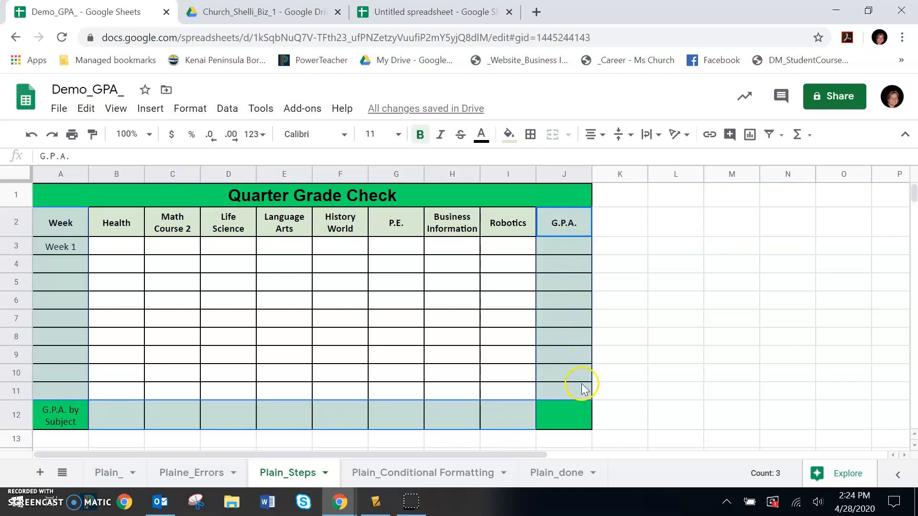
drag(109, 226, 501, 234)
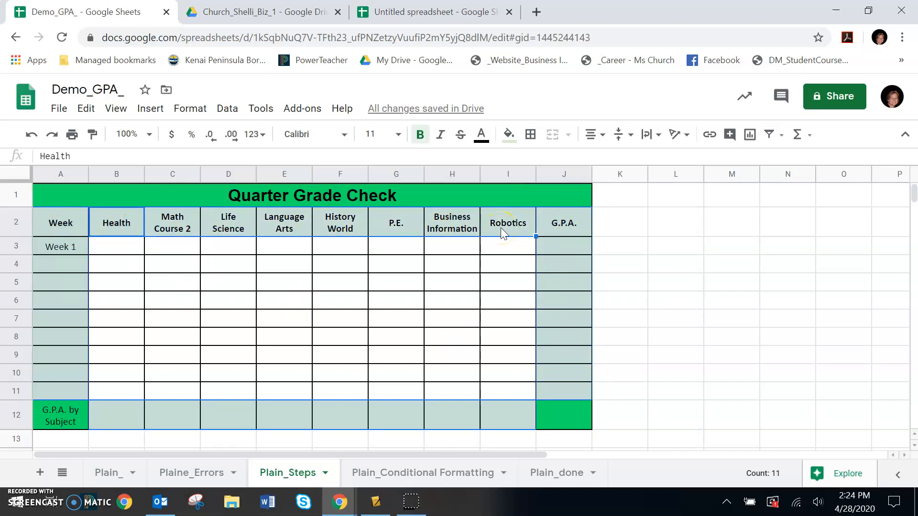
click(510, 135)
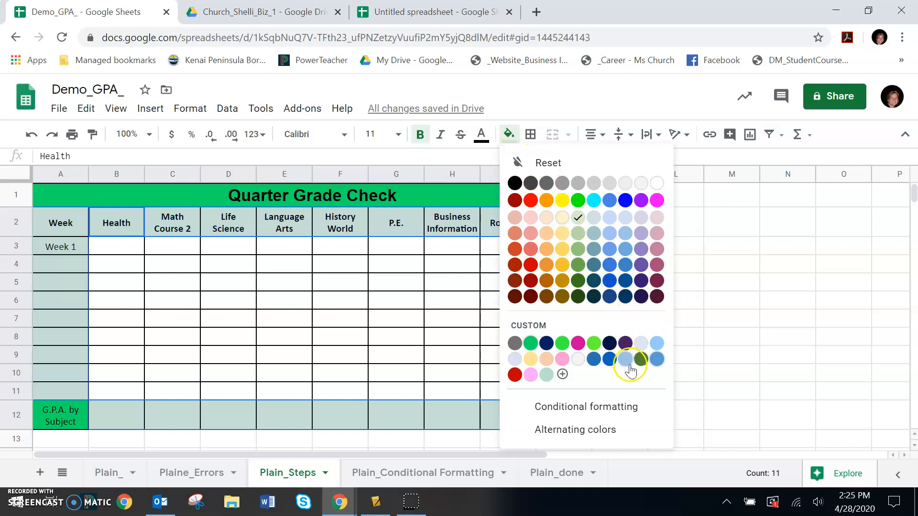
click(546, 377)
click(717, 320)
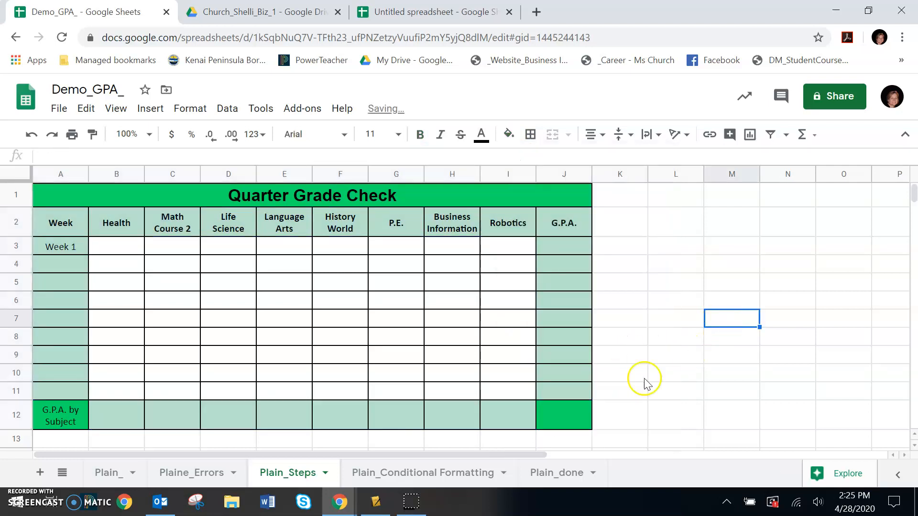